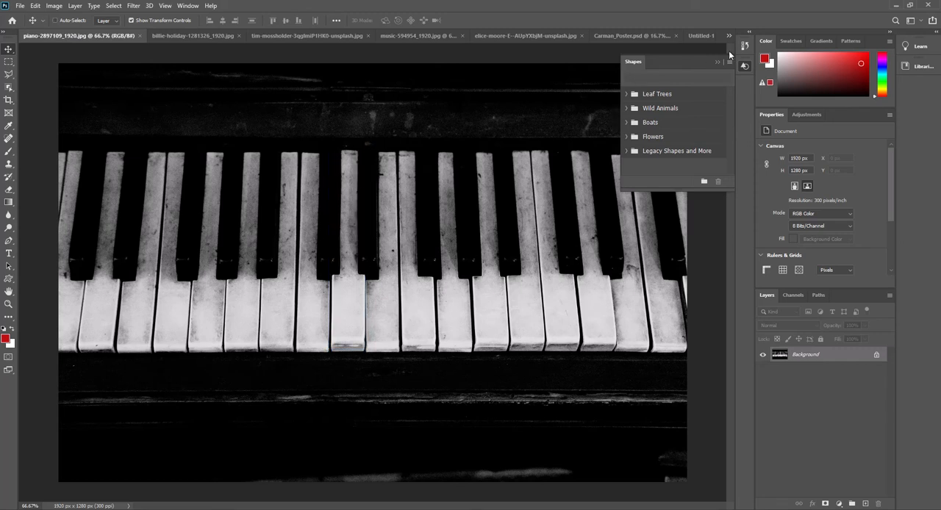
# Collapse the floating Shapes panel and compare the black-and-white piano photo with the colourful piano-key artwork.
pyautogui.click(717, 62)
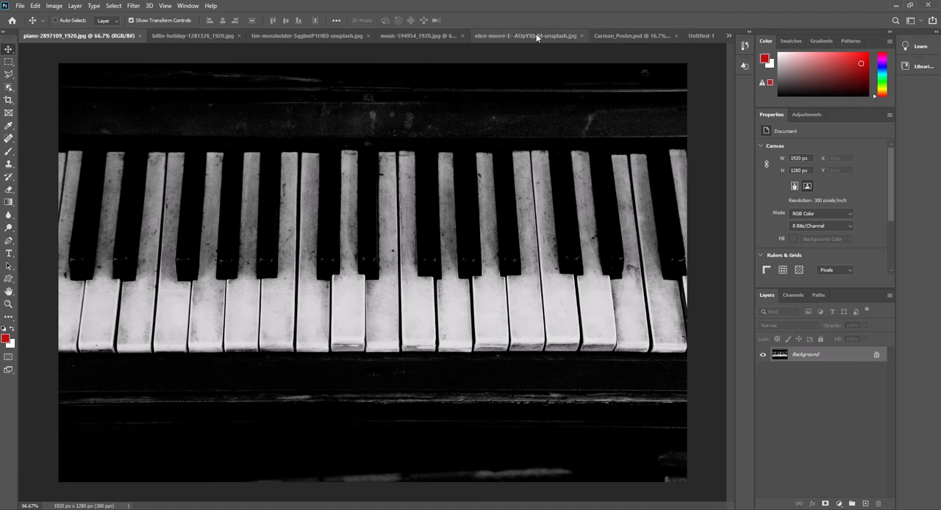
pyautogui.click(404, 35)
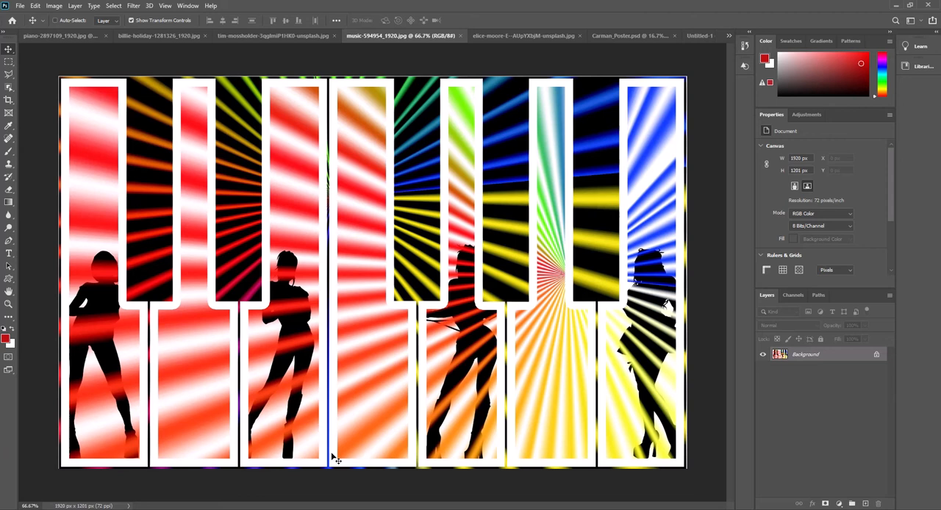
pyautogui.click(62, 35)
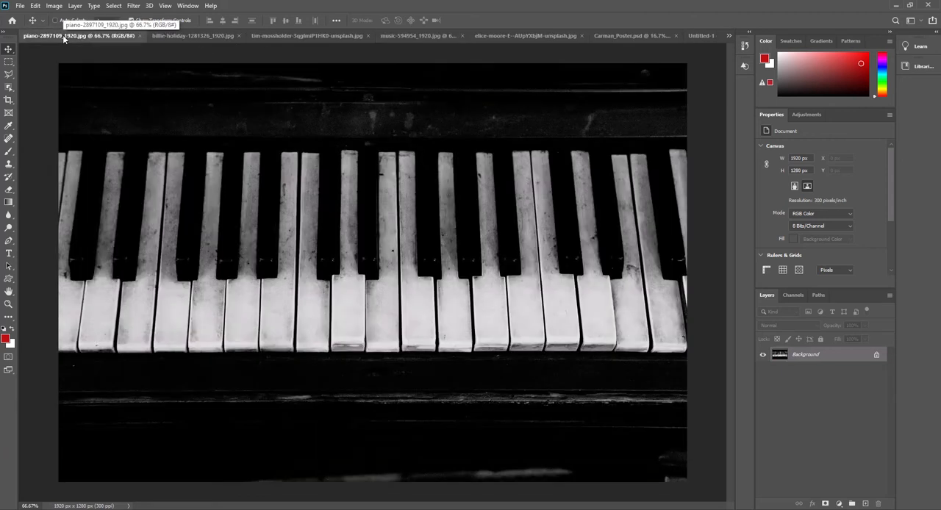
# Examine the collage examples in the Untitled-1 document, including the camera, giraffe, snail and pop-art compositions.
pyautogui.click(701, 36)
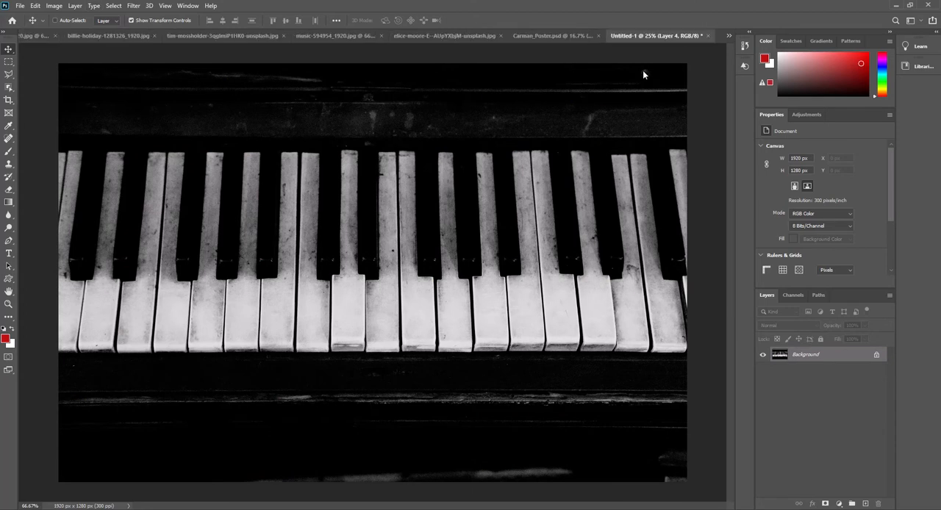
pyautogui.scroll(1, 372, 180)
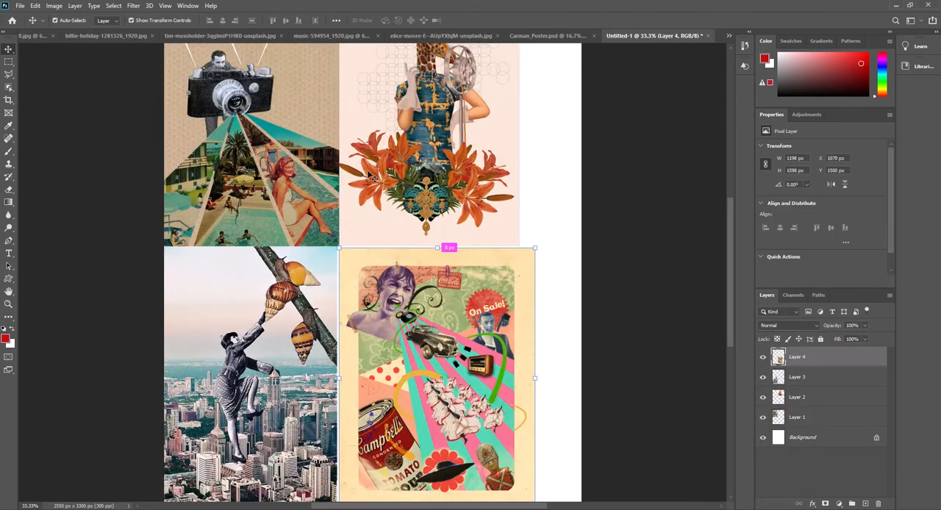
pyautogui.scroll(4, 372, 177)
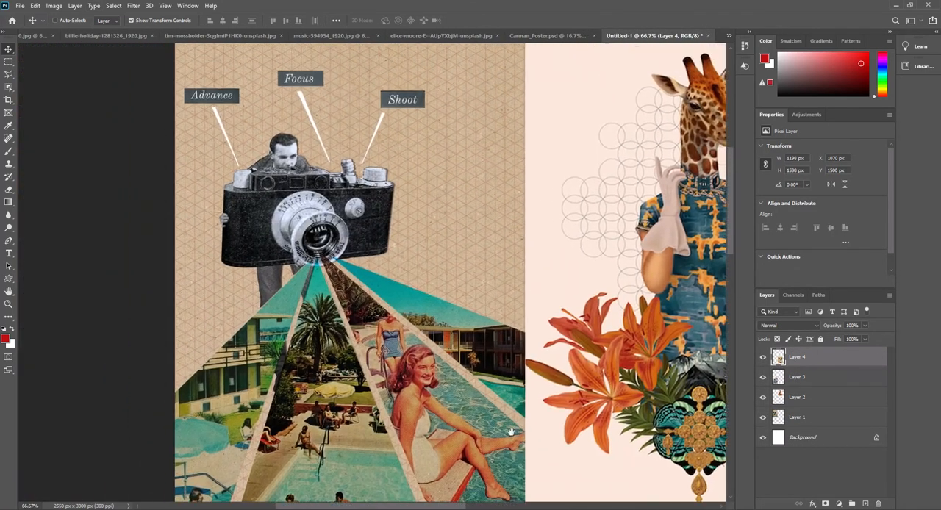
pyautogui.moveTo(511, 432); pyautogui.dragTo(521, 478)
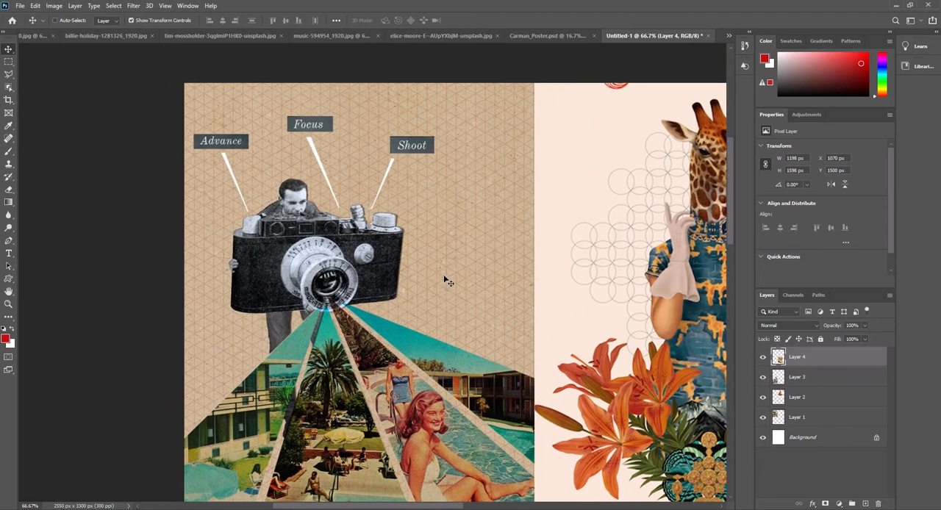
pyautogui.moveTo(447, 280); pyautogui.dragTo(103, 234)
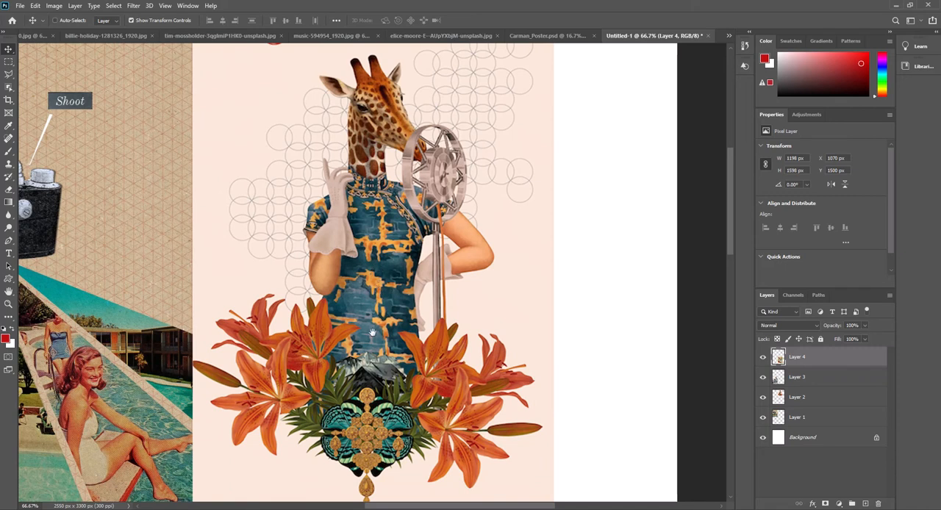
pyautogui.moveTo(369, 351); pyautogui.dragTo(429, 115)
pyautogui.moveTo(421, 370); pyautogui.dragTo(620, 298)
pyautogui.moveTo(390, 298); pyautogui.dragTo(446, 347)
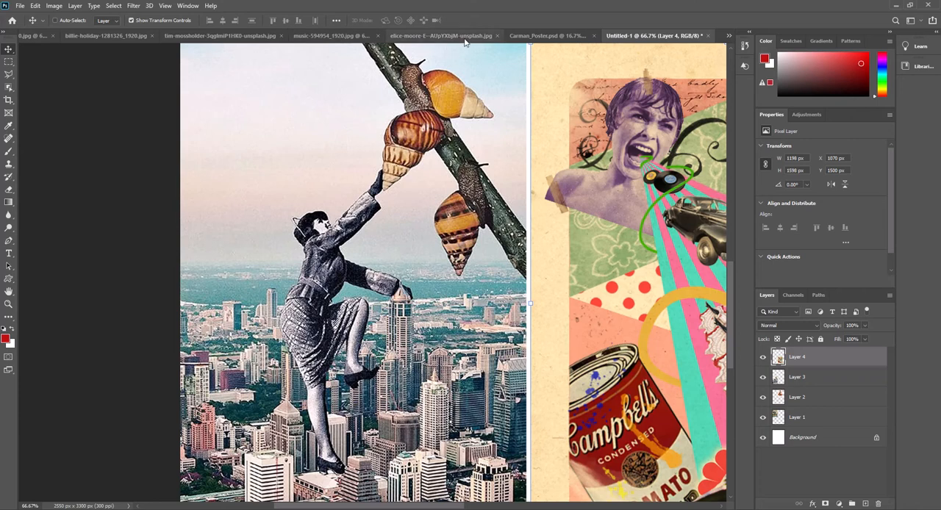
# Review the open source images and the Carman_Poster.psd background, returning to the pink photo of the woman with headphones.
pyautogui.click(309, 36)
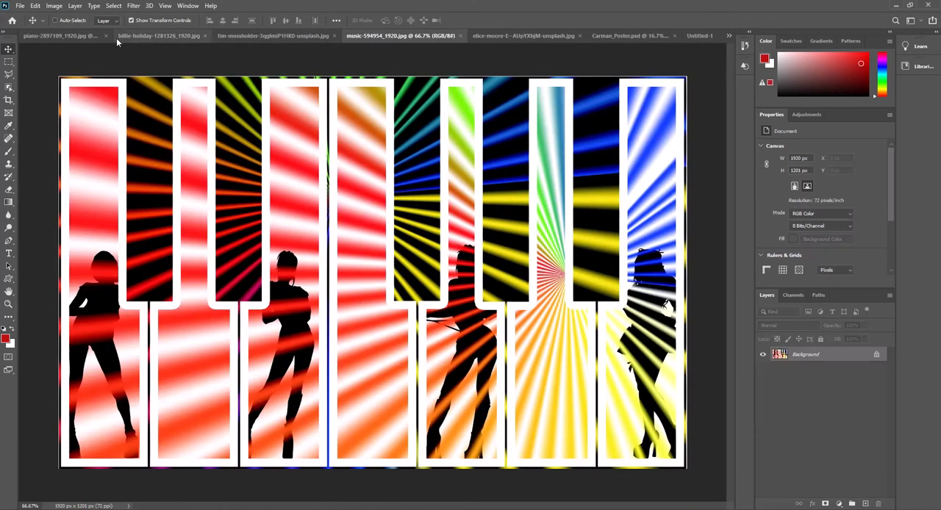
pyautogui.click(67, 36)
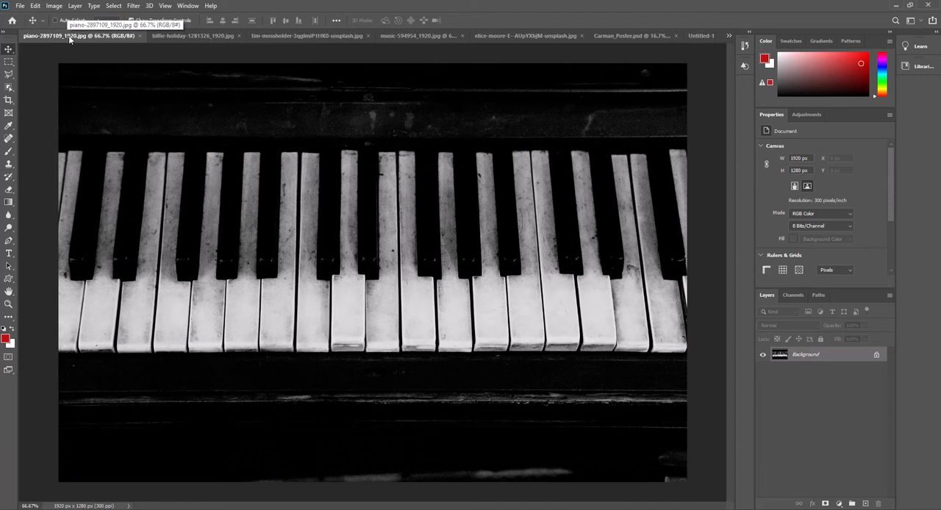
pyautogui.click(202, 34)
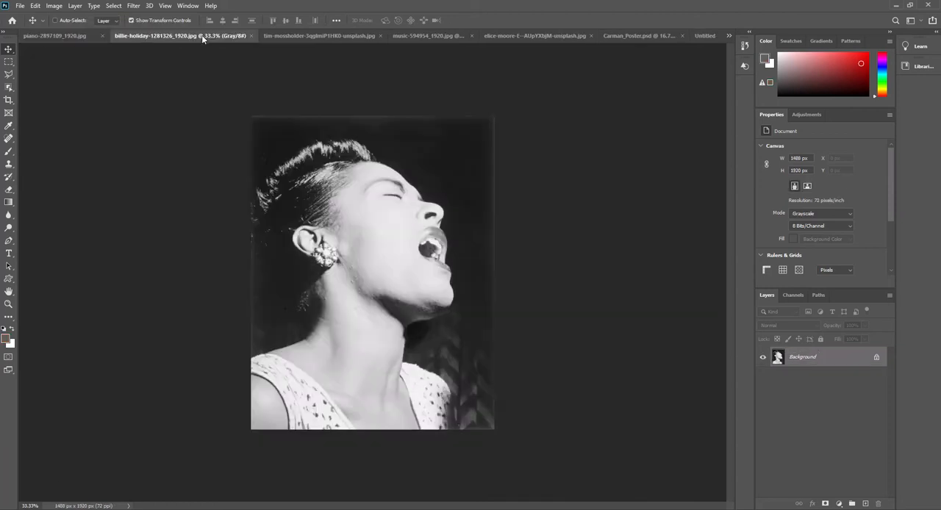
pyautogui.click(299, 34)
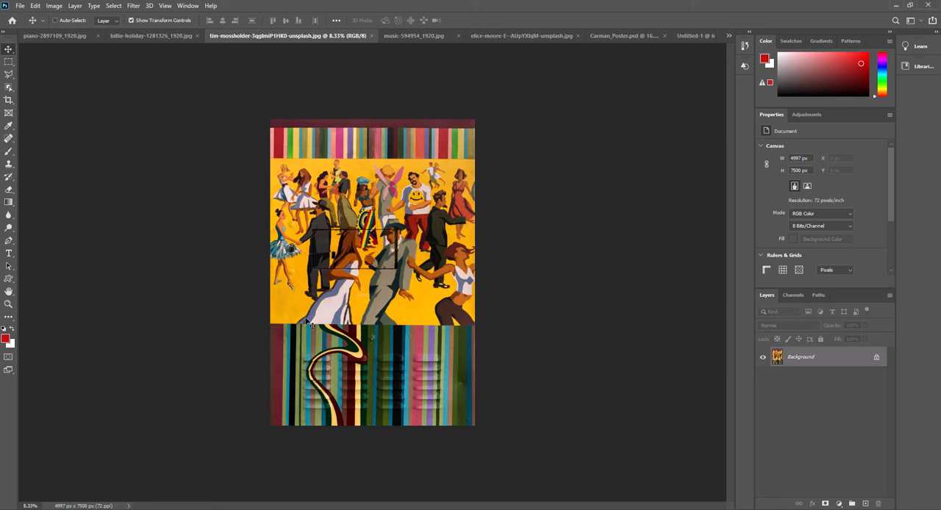
pyautogui.click(415, 36)
pyautogui.click(492, 35)
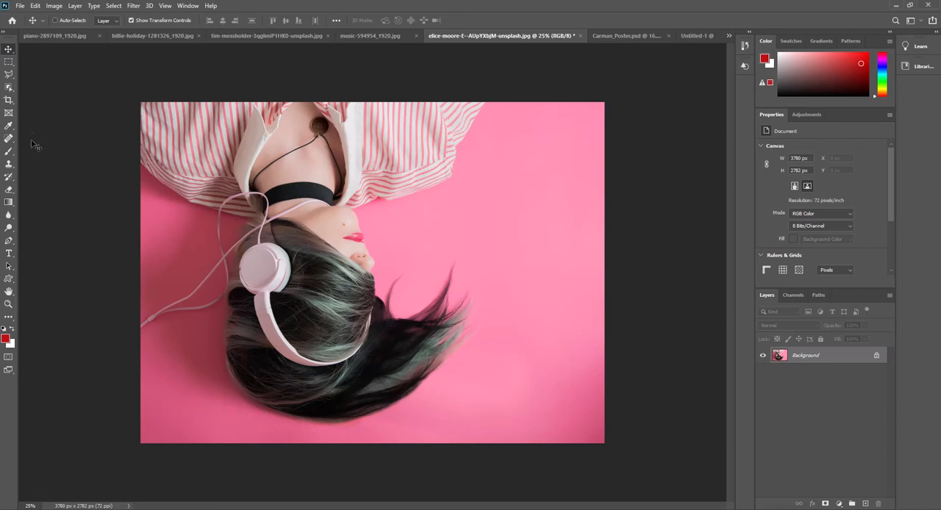
pyautogui.click(621, 37)
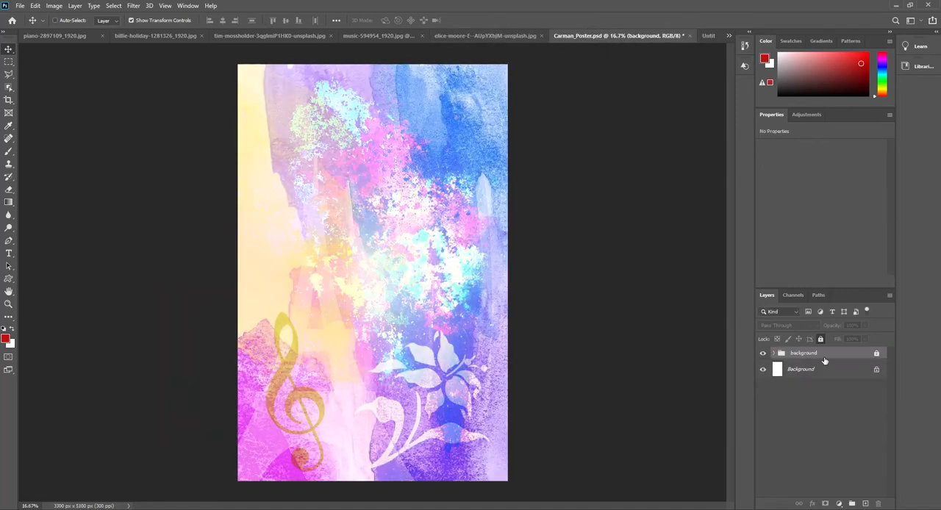
pyautogui.click(480, 37)
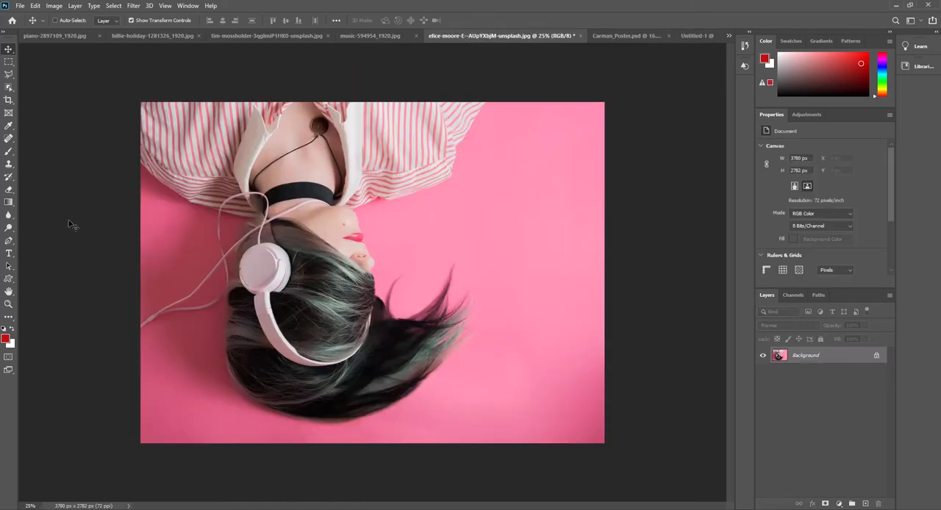
# Draw a freehand Lasso selection around the woman's head, neck and the nearer part of her striped shirt.
pyautogui.click(13, 77)
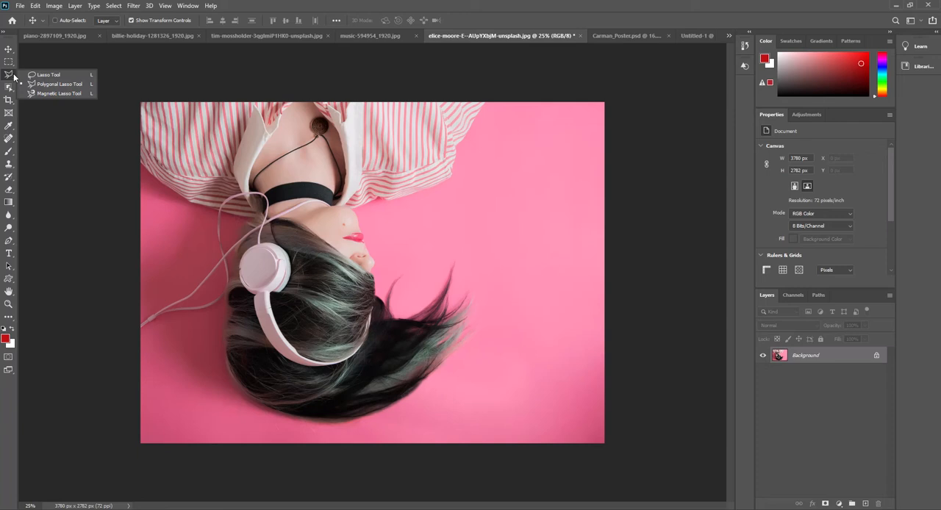
pyautogui.click(50, 75)
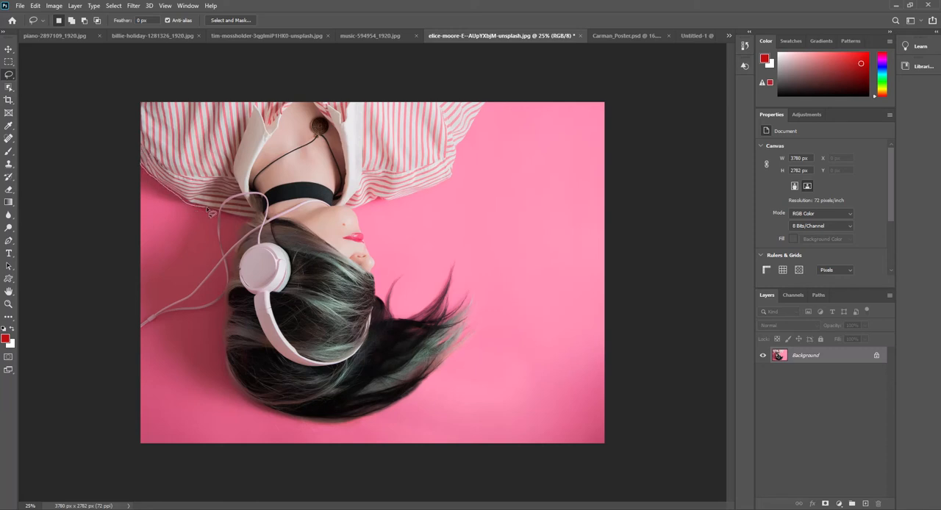
pyautogui.moveTo(228, 214)
pyautogui.mouseDown()
pyautogui.moveTo(252, 221)
pyautogui.moveTo(238, 246)
pyautogui.moveTo(228, 372)
pyautogui.moveTo(257, 403)
pyautogui.moveTo(308, 410)
pyautogui.moveTo(338, 395)
pyautogui.moveTo(370, 347)
pyautogui.moveTo(378, 306)
pyautogui.moveTo(375, 264)
pyautogui.moveTo(345, 201)
pyautogui.moveTo(341, 134)
pyautogui.moveTo(322, 105)
pyautogui.moveTo(237, 93)
pyautogui.moveTo(155, 103)
pyautogui.moveTo(142, 110)
pyautogui.moveTo(156, 169)
pyautogui.mouseUp()
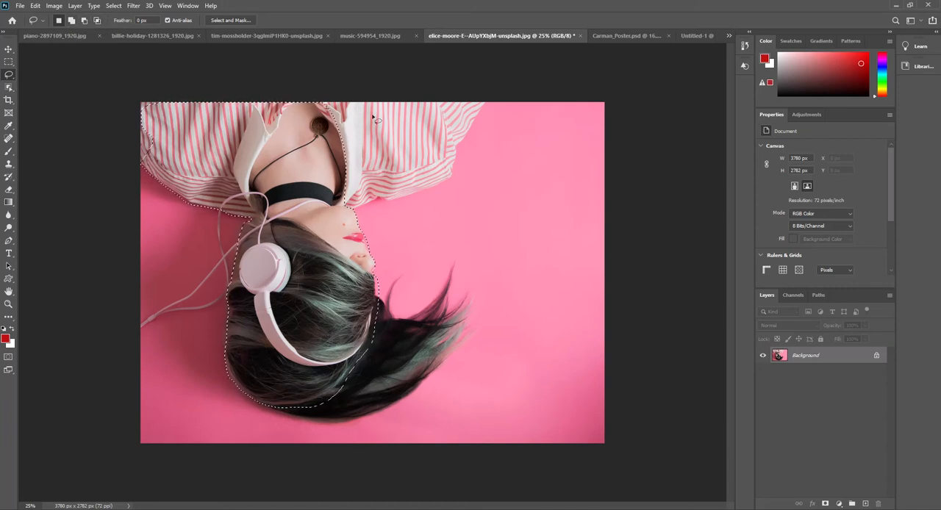
# Add the rest of the striped shirt and the flowing hair to the Lasso selection.
pyautogui.click(71, 22)
pyautogui.moveTo(404, 200)
pyautogui.mouseDown()
pyautogui.moveTo(446, 181)
pyautogui.moveTo(481, 99)
pyautogui.moveTo(326, 105)
pyautogui.mouseUp()
pyautogui.moveTo(312, 138)
pyautogui.mouseDown()
pyautogui.moveTo(308, 162)
pyautogui.moveTo(323, 189)
pyautogui.mouseUp()
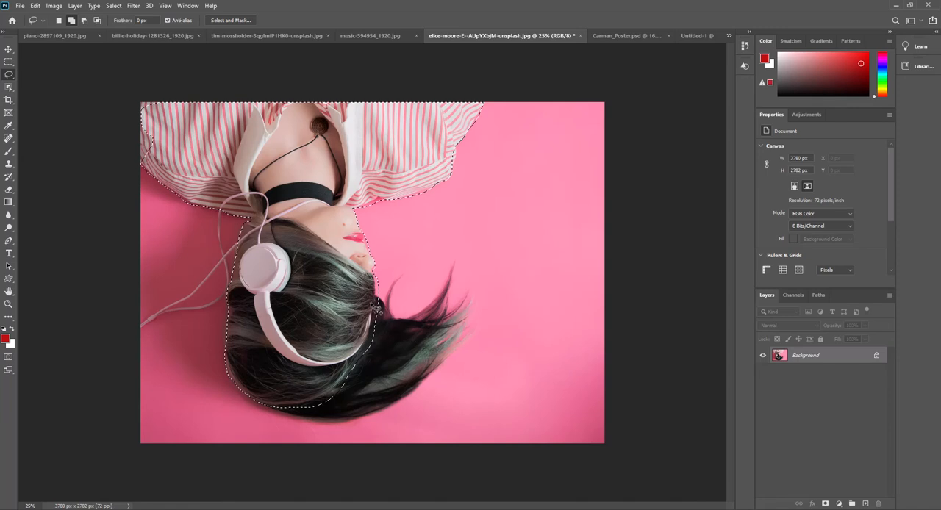
pyautogui.moveTo(385, 324)
pyautogui.mouseDown()
pyautogui.moveTo(426, 313)
pyautogui.moveTo(455, 271)
pyautogui.moveTo(449, 313)
pyautogui.moveTo(468, 305)
pyautogui.moveTo(439, 374)
pyautogui.moveTo(346, 427)
pyautogui.mouseUp()
pyautogui.moveTo(282, 409); pyautogui.dragTo(280, 408)
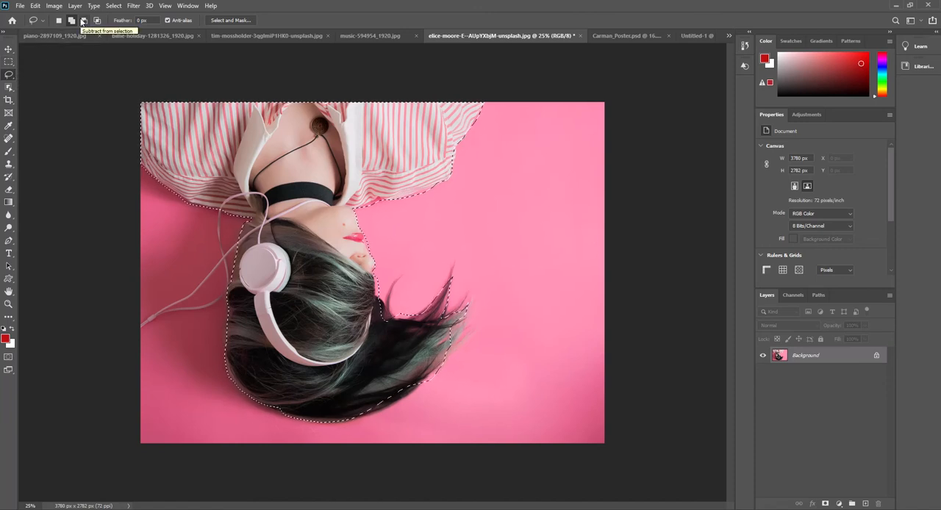
# Add the thin loose hair strand beside the forehead to the selection, leaving the Lasso in subtract mode.
pyautogui.click(84, 21)
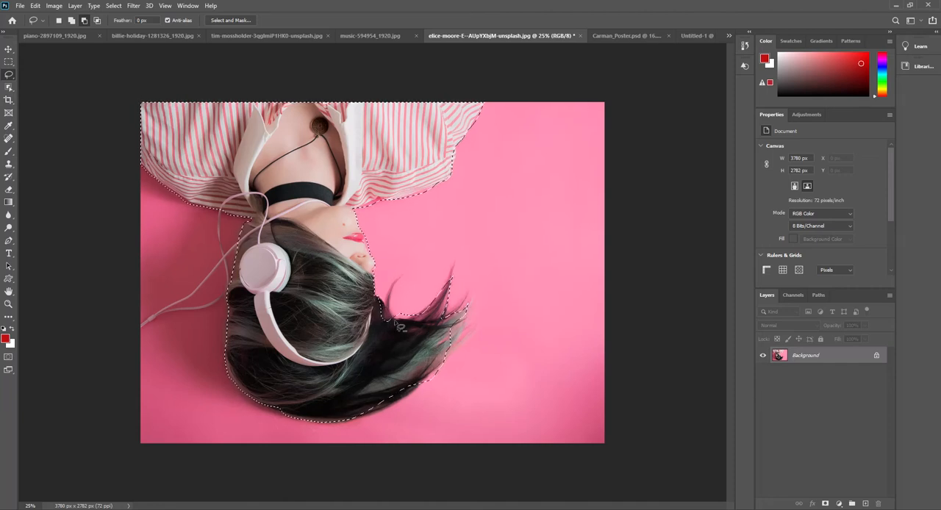
pyautogui.click(72, 21)
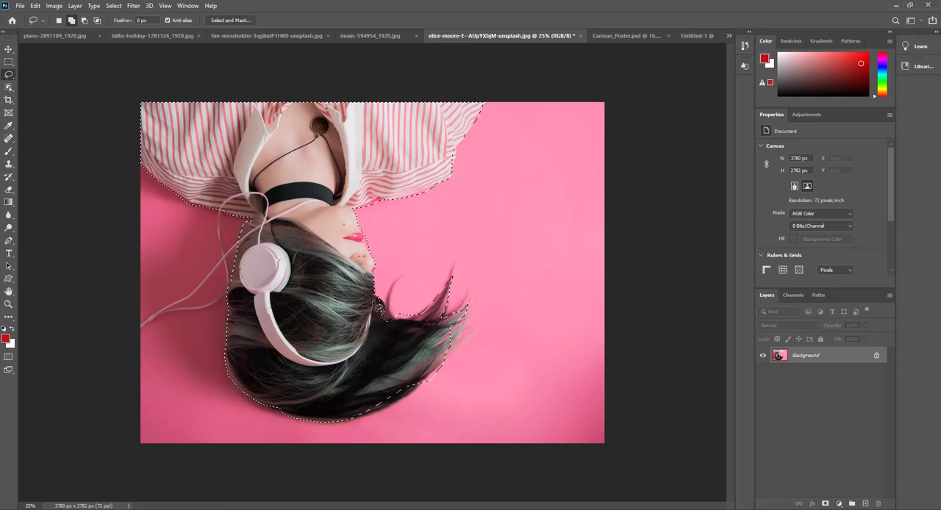
pyautogui.click(84, 21)
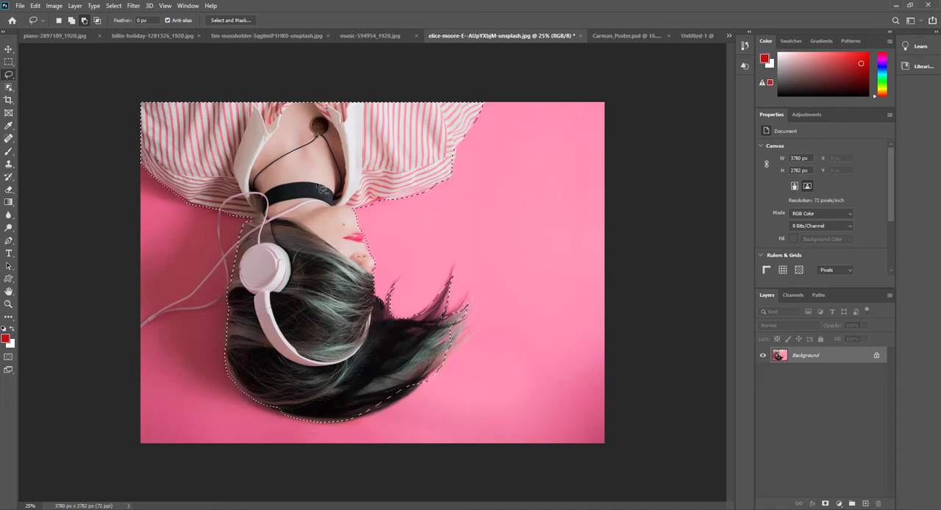
# Move the selected woman into Carman_Poster.psd, aligning her with the canvas's top edge and extending past its left edge.
pyautogui.click(9, 49)
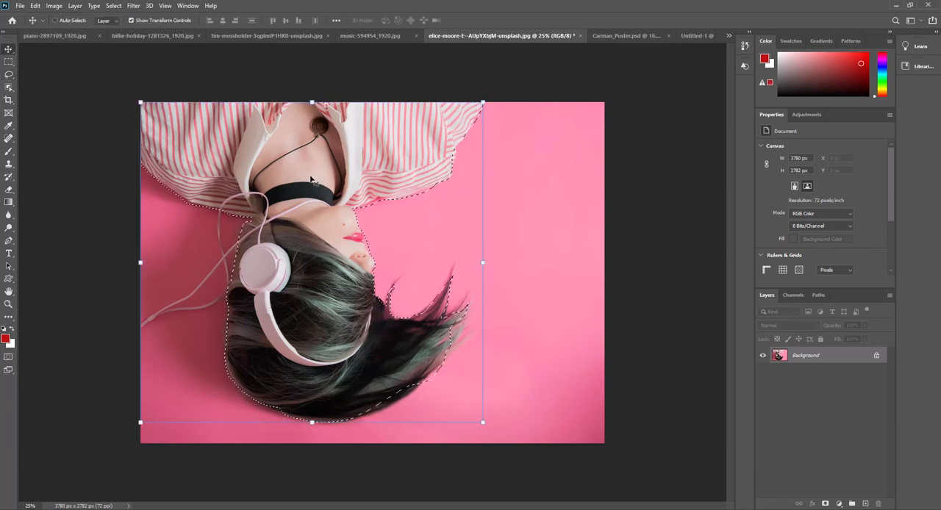
pyautogui.moveTo(301, 165); pyautogui.dragTo(396, 189)
pyautogui.moveTo(317, 195); pyautogui.dragTo(287, 125)
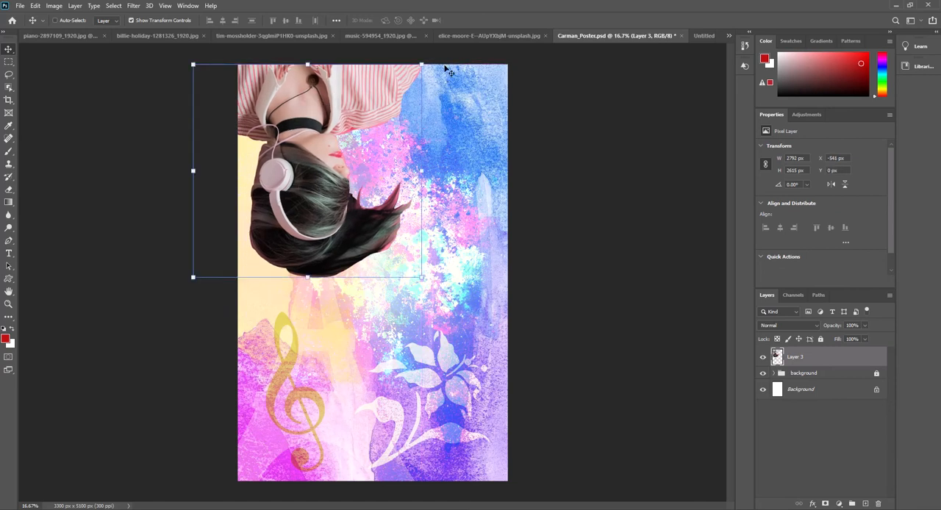
pyautogui.moveTo(428, 61); pyautogui.dragTo(403, 116)
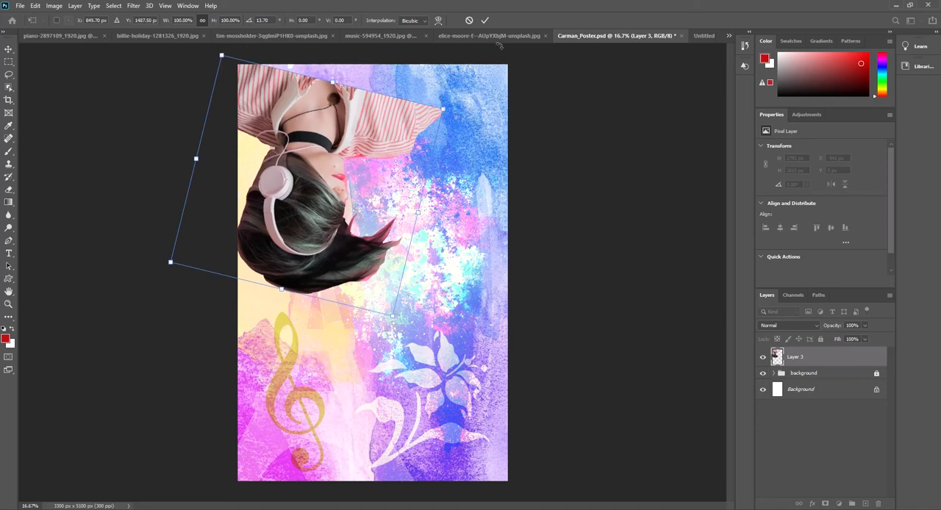
pyautogui.click(704, 35)
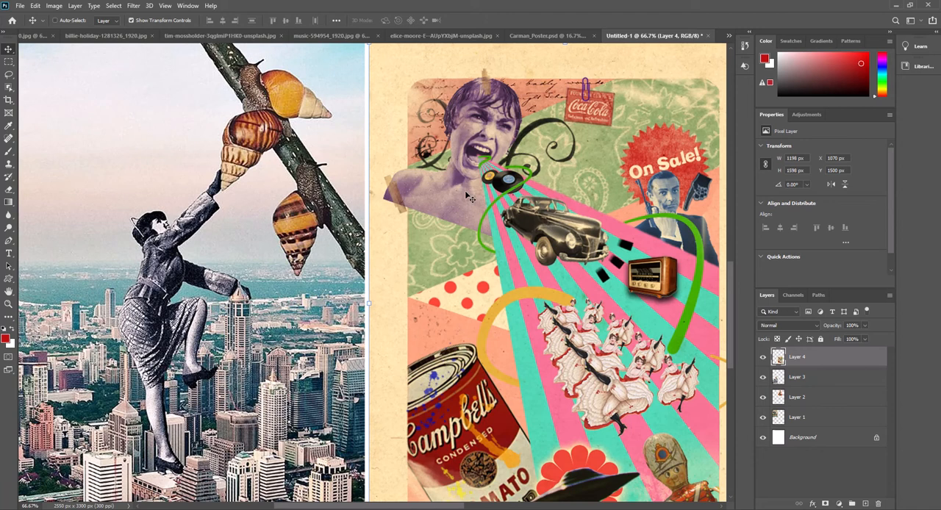
pyautogui.click(527, 35)
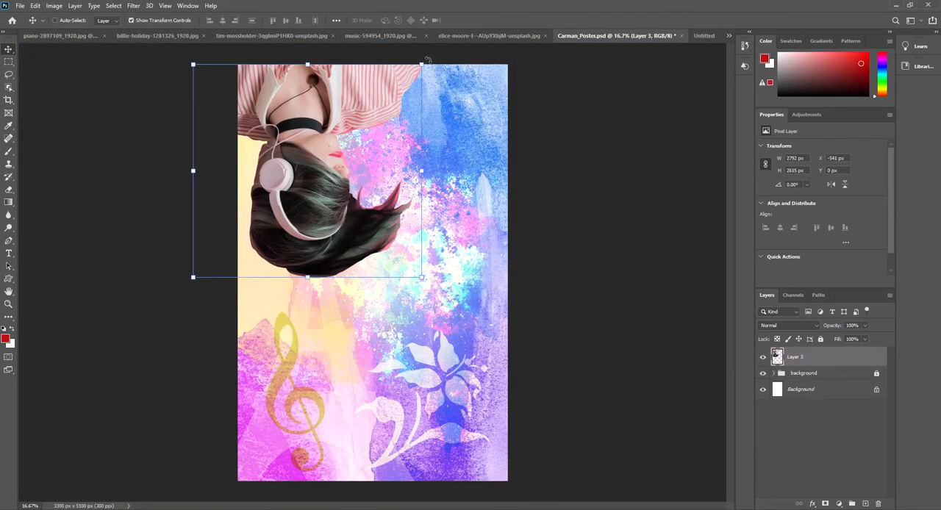
# Rotate the woman's cut-out layer about 22 degrees and enlarge it to about 112 percent in the poster's upper part.
pyautogui.moveTo(431, 58); pyautogui.dragTo(358, 121)
pyautogui.moveTo(420, 115); pyautogui.dragTo(457, 100)
pyautogui.moveTo(387, 112)
pyautogui.mouseDown()
pyautogui.moveTo(400, 105)
pyautogui.moveTo(403, 114)
pyautogui.mouseUp()
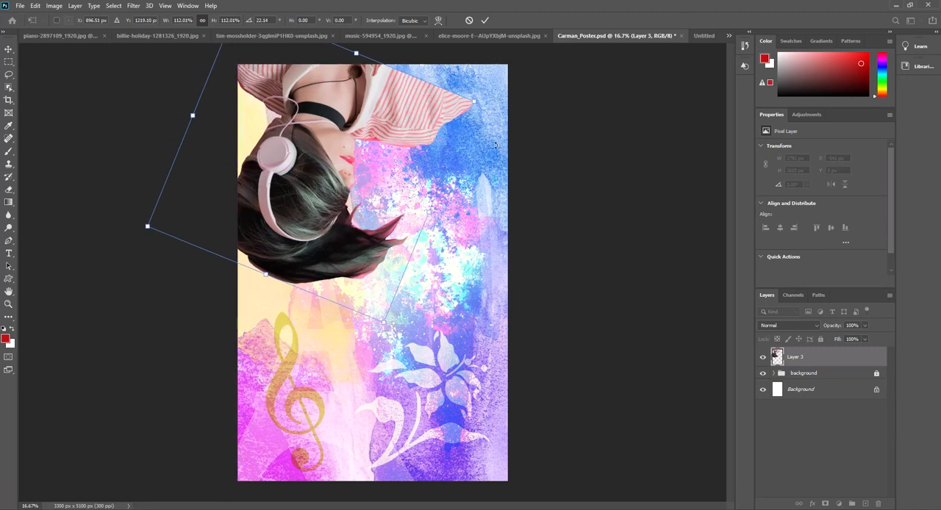
pyautogui.click(484, 20)
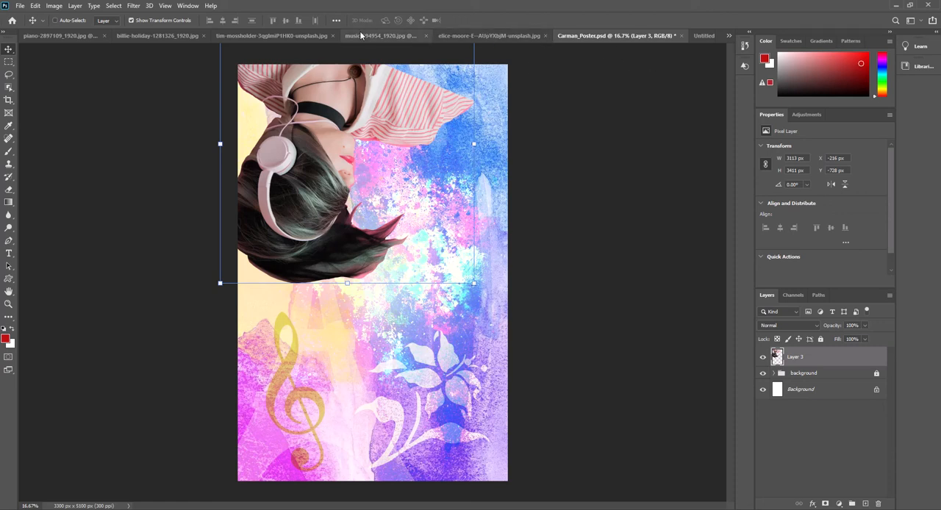
# Bring up the tim-mossholder mural image, enlarged to 16.7%, with the Polygonal Lasso tool ready.
pyautogui.click(272, 35)
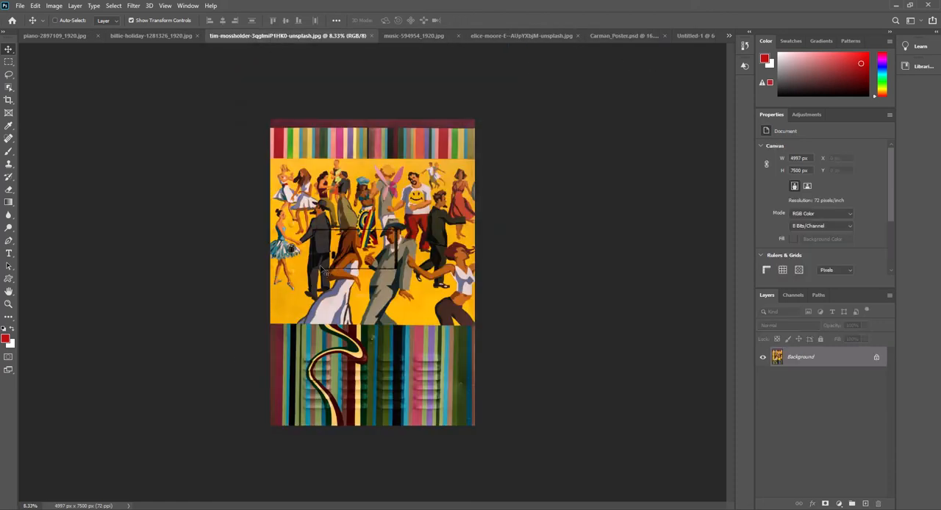
pyautogui.hotkey('ctrl', '+')
pyautogui.hotkey('ctrl', '+')
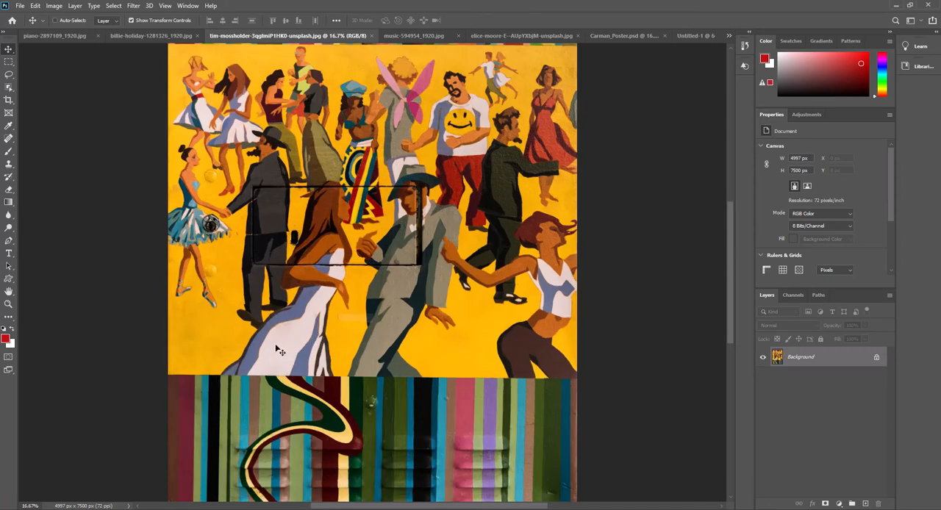
pyautogui.click(8, 74)
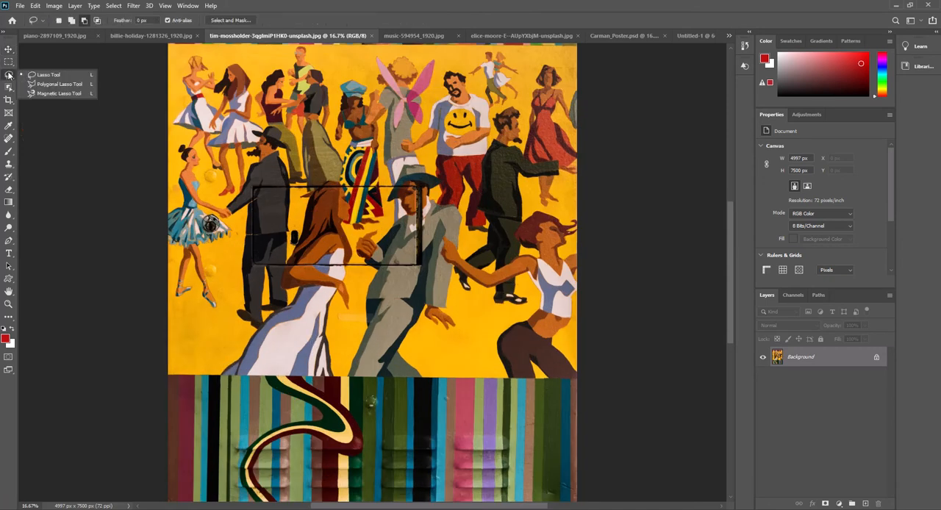
pyautogui.click(59, 84)
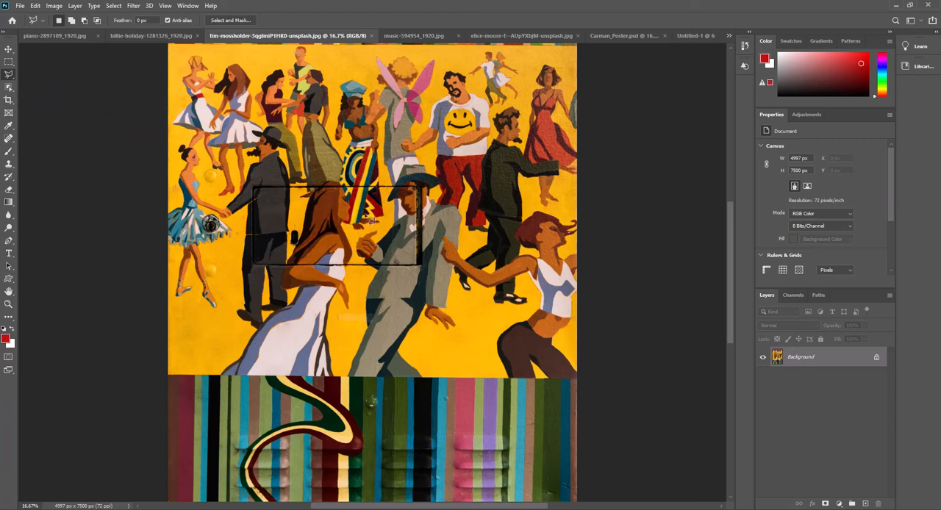
pyautogui.click(187, 355)
pyautogui.click(218, 328)
pyautogui.click(253, 338)
pyautogui.click(236, 276)
pyautogui.click(299, 286)
pyautogui.click(247, 377)
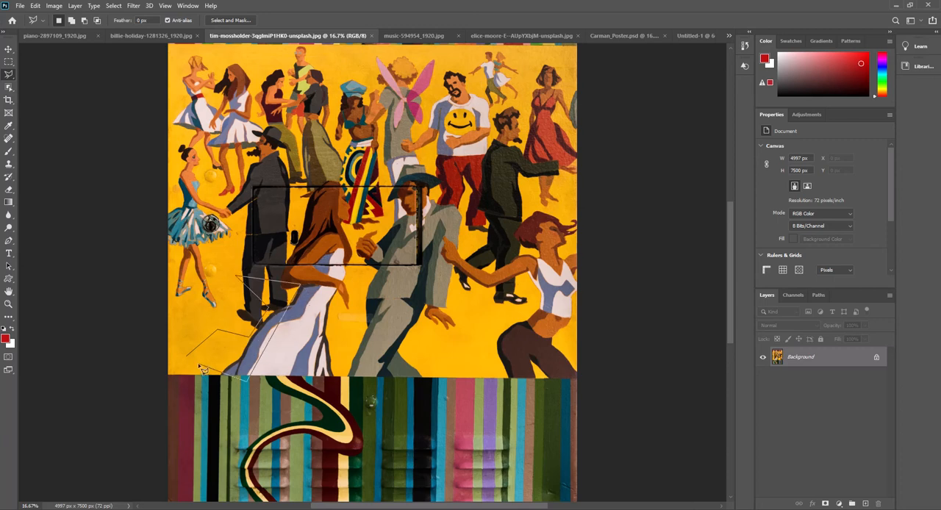
pyautogui.click(209, 370)
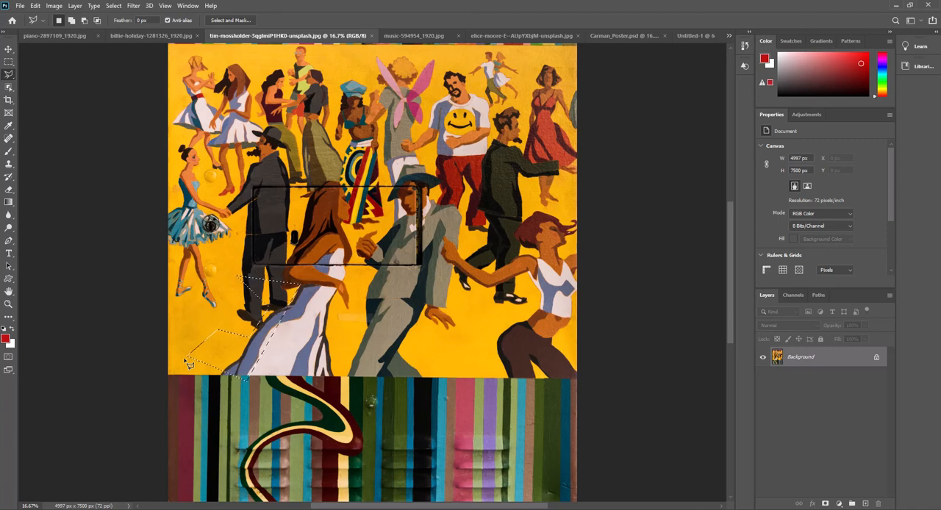
pyautogui.hotkey('ctrl', 'd')
# Select the long-haired woman in the white dress by tracing her outline with the Polygonal Lasso, leaving it in subtract mode.
pyautogui.moveTo(282, 291)
pyautogui.mouseDown()
pyautogui.moveTo(319, 193)
pyautogui.moveTo(336, 186)
pyautogui.moveTo(357, 214)
pyautogui.mouseUp()
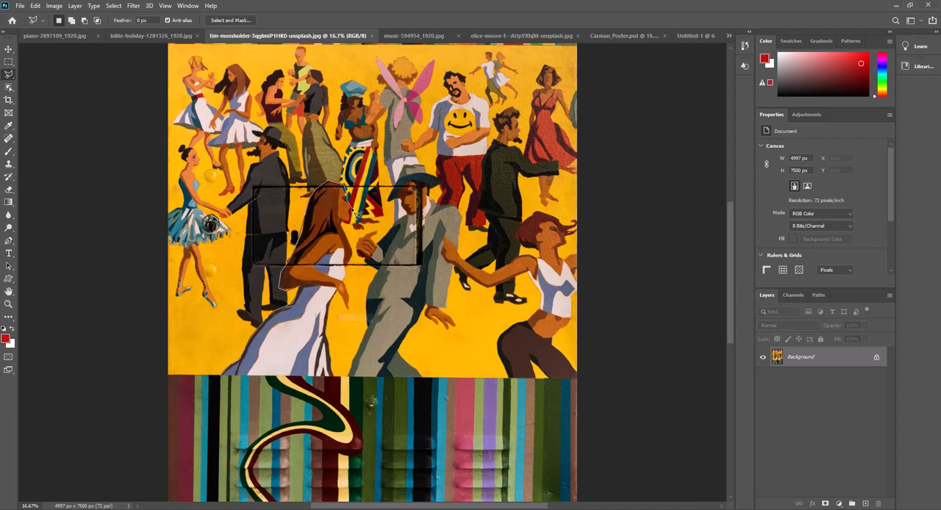
pyautogui.moveTo(355, 219)
pyautogui.mouseDown()
pyautogui.moveTo(345, 234)
pyautogui.moveTo(358, 256)
pyautogui.moveTo(352, 302)
pyautogui.mouseUp()
pyautogui.moveTo(351, 314)
pyautogui.mouseDown()
pyautogui.moveTo(341, 296)
pyautogui.moveTo(329, 304)
pyautogui.moveTo(337, 381)
pyautogui.moveTo(330, 391)
pyautogui.mouseUp()
pyautogui.click(85, 20)
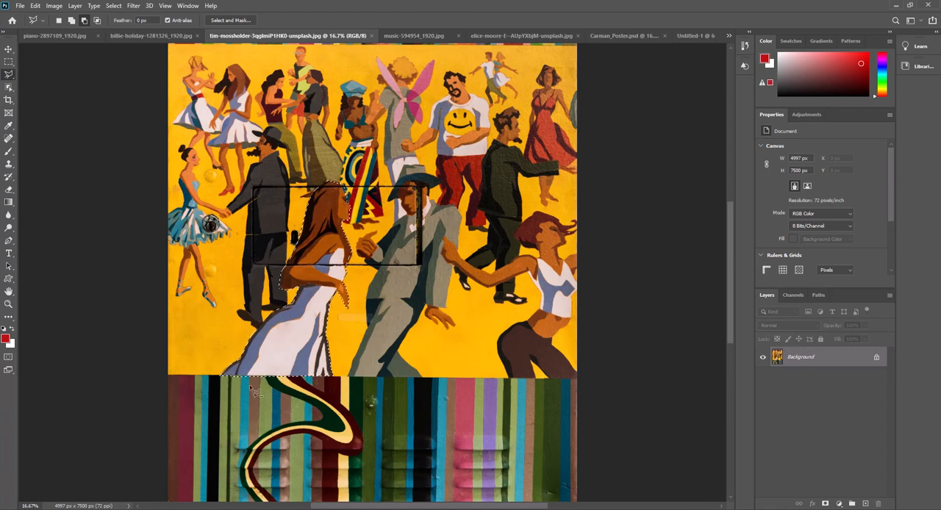
# Move the selected woman into Carman_Poster.psd, placing her in the lower-left corner so she extends past the canvas's left and bottom edges.
pyautogui.click(8, 49)
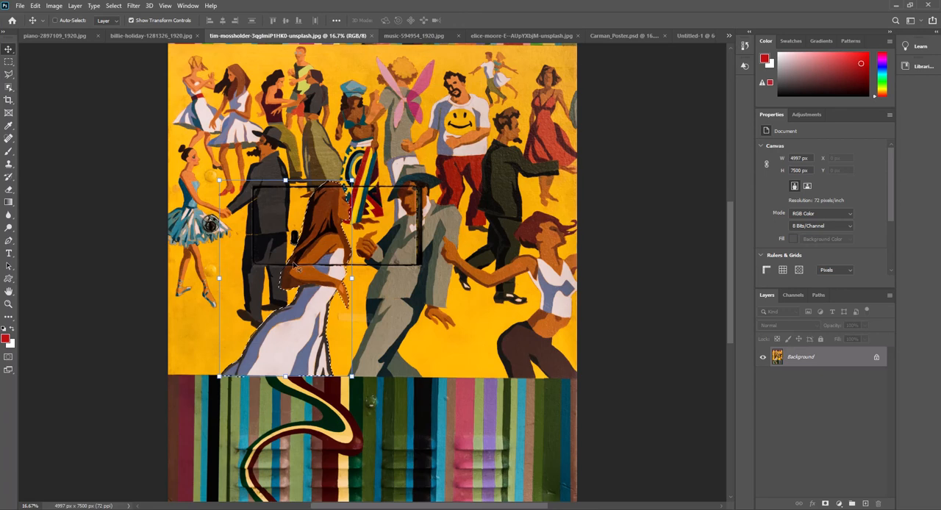
pyautogui.moveTo(321, 266); pyautogui.dragTo(417, 322)
pyautogui.moveTo(616, 82); pyautogui.dragTo(499, 204)
pyautogui.moveTo(435, 339); pyautogui.dragTo(318, 376)
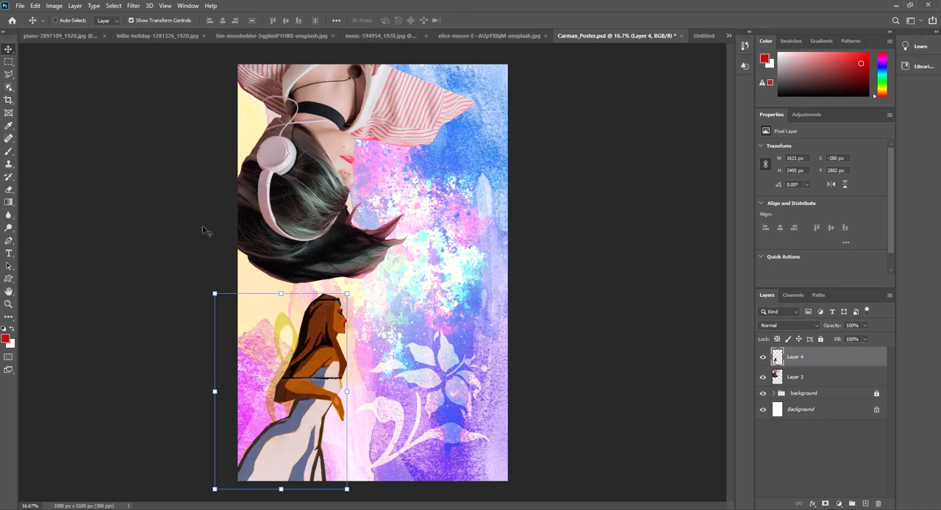
# In the billie-holiday image, select the singer's head, neck and shoulders by tracing around them with the freehand Lasso.
pyautogui.click(71, 36)
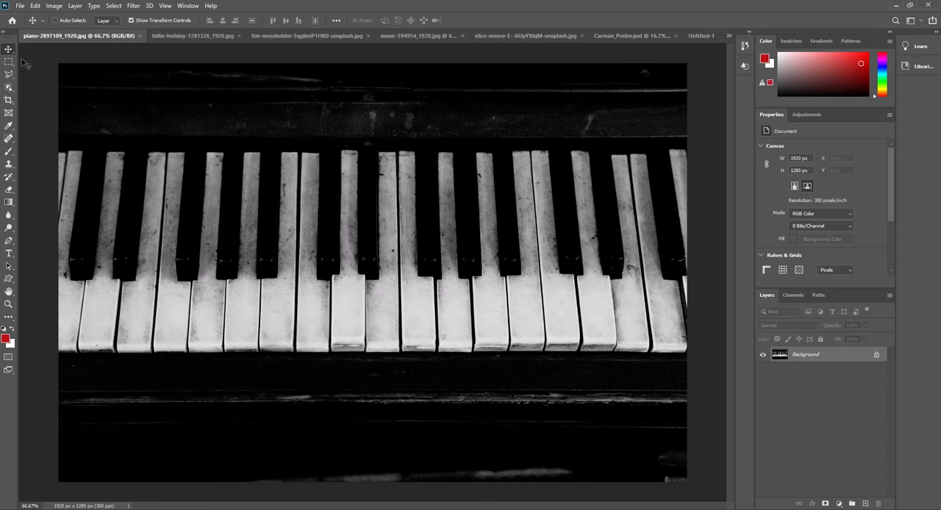
pyautogui.click(225, 35)
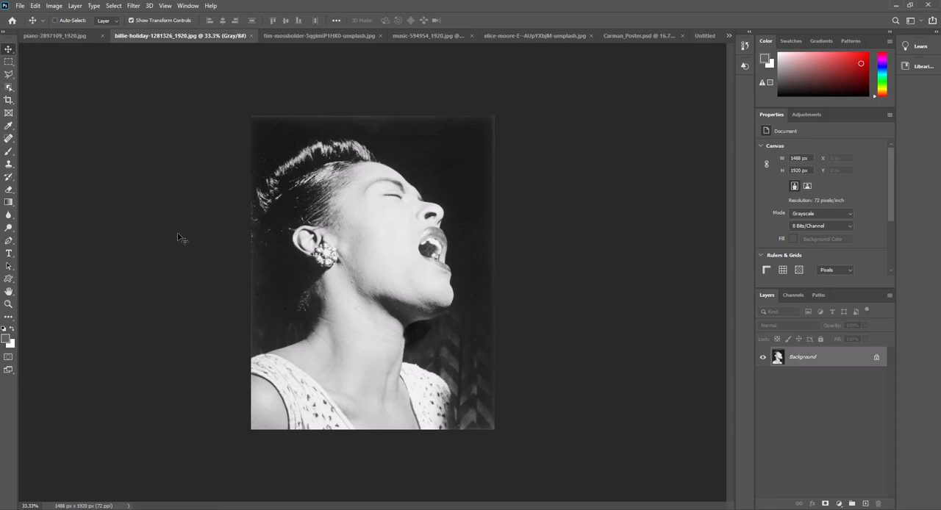
pyautogui.click(8, 75)
pyautogui.click(44, 74)
pyautogui.moveTo(251, 200); pyautogui.dragTo(309, 150)
pyautogui.moveTo(354, 143)
pyautogui.mouseDown()
pyautogui.moveTo(444, 211)
pyautogui.moveTo(451, 307)
pyautogui.moveTo(410, 324)
pyautogui.moveTo(405, 363)
pyautogui.moveTo(446, 379)
pyautogui.moveTo(461, 431)
pyautogui.moveTo(436, 445)
pyautogui.moveTo(200, 435)
pyautogui.moveTo(233, 215)
pyautogui.mouseUp()
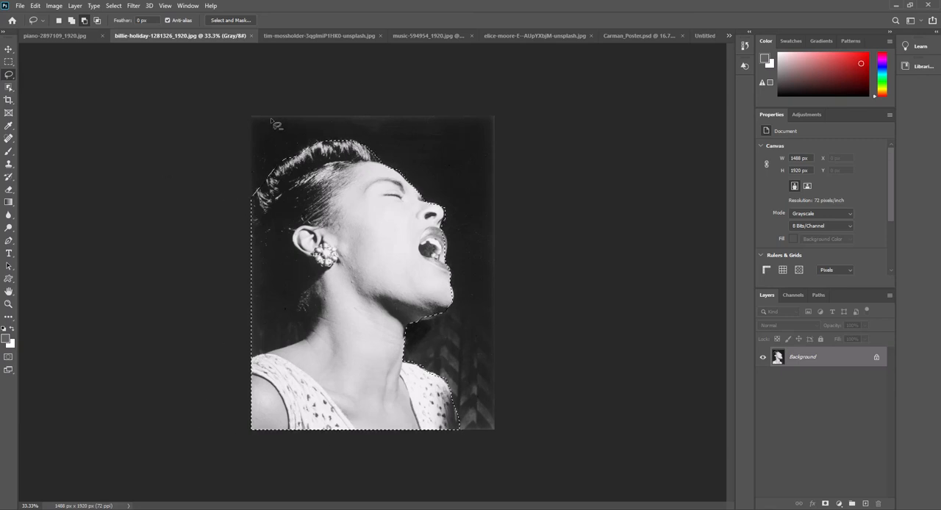
# Move the selected singer into Carman_Poster.psd beside the woman in the white dress and flip the cut-out horizontally.
pyautogui.click(8, 48)
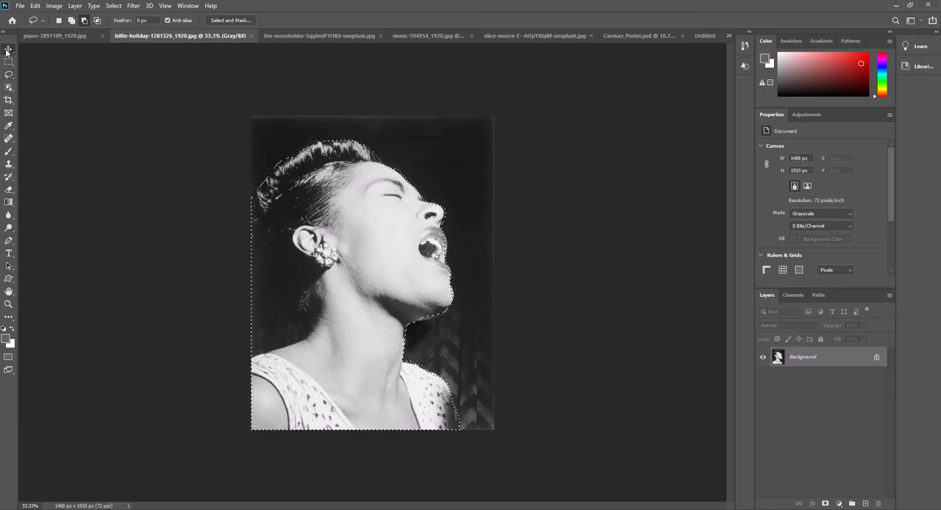
pyautogui.moveTo(345, 280)
pyautogui.mouseDown()
pyautogui.moveTo(675, 61)
pyautogui.moveTo(651, 43)
pyautogui.moveTo(589, 133)
pyautogui.moveTo(438, 296)
pyautogui.moveTo(423, 335)
pyautogui.mouseUp()
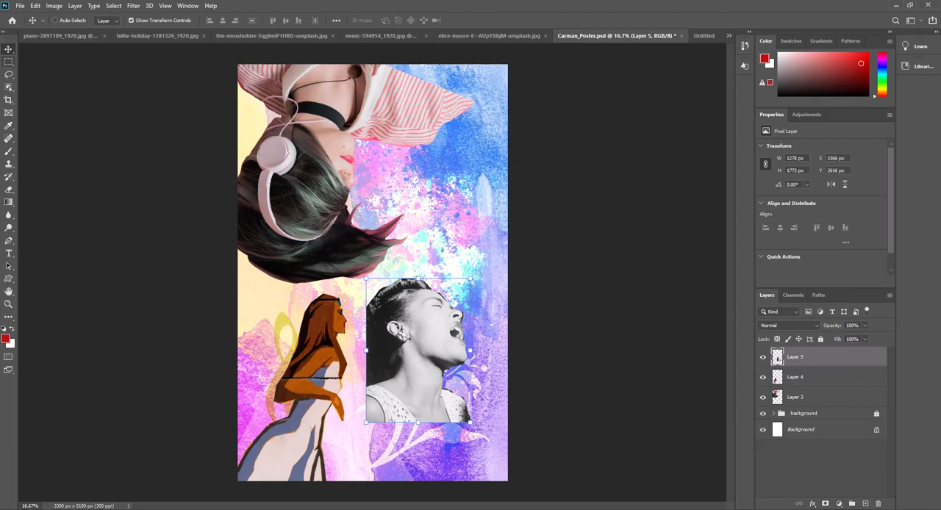
pyautogui.click(20, 5)
pyautogui.moveTo(35, 5)
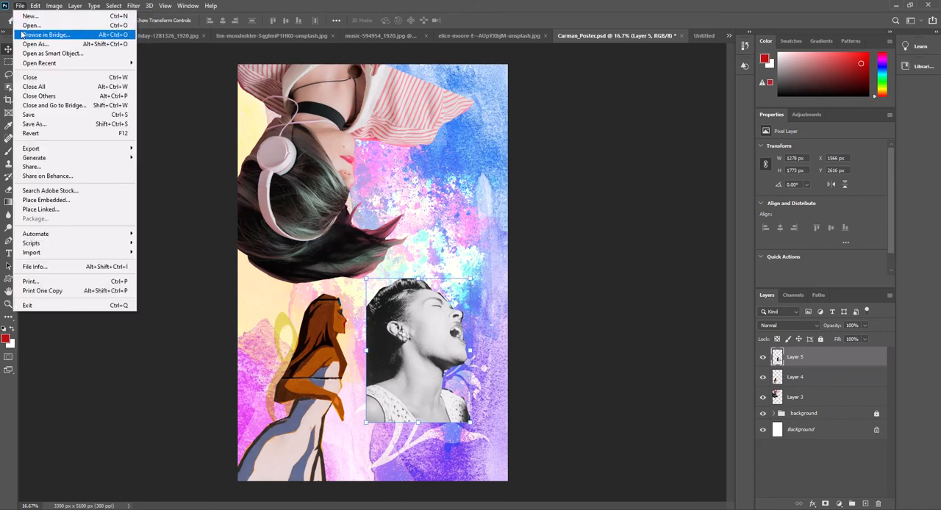
pyautogui.click(314, 5)
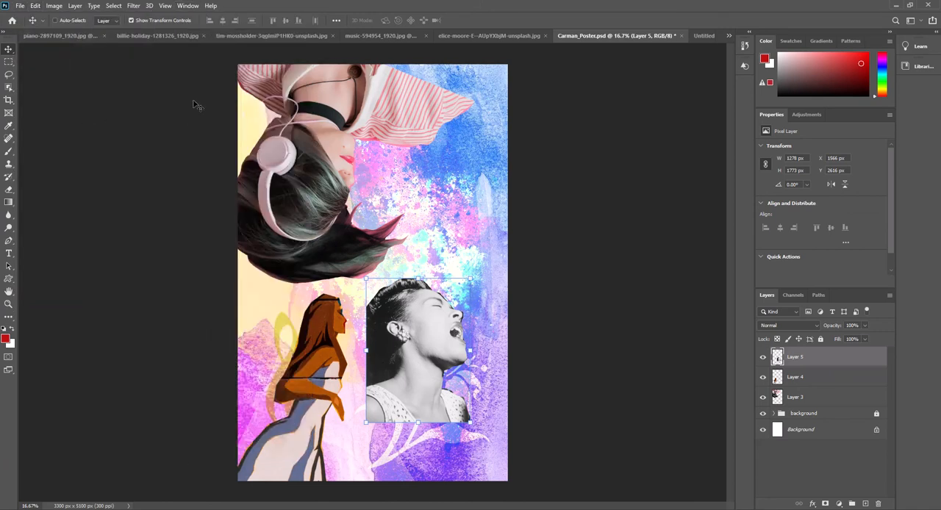
pyautogui.click(37, 6)
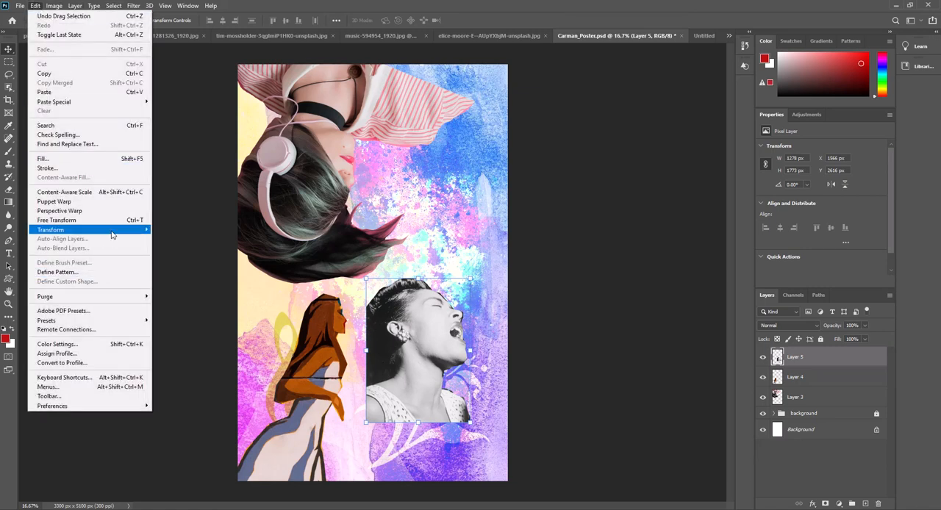
pyautogui.moveTo(113, 234)
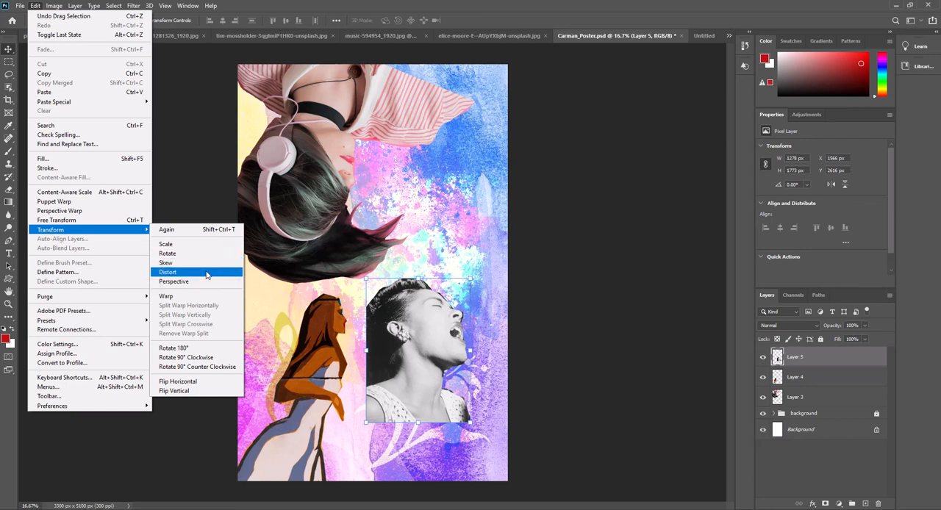
pyautogui.click(195, 380)
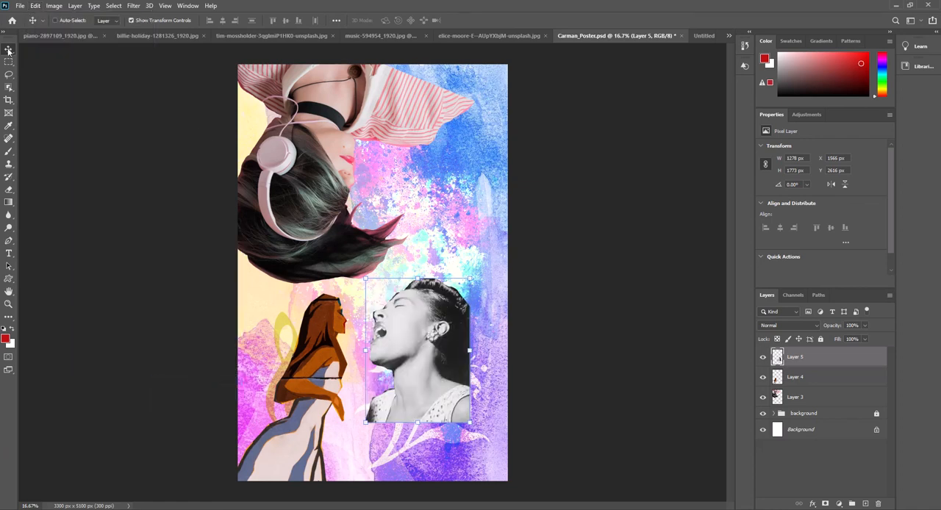
# Rotate the singer's cut-out to about -169 degrees, enlarge it to about 125 percent and place it in the poster's upper-right part.
pyautogui.click(471, 277)
pyautogui.moveTo(437, 340); pyautogui.dragTo(484, 216)
pyautogui.moveTo(529, 138); pyautogui.dragTo(518, 125)
pyautogui.moveTo(450, 193); pyautogui.dragTo(489, 175)
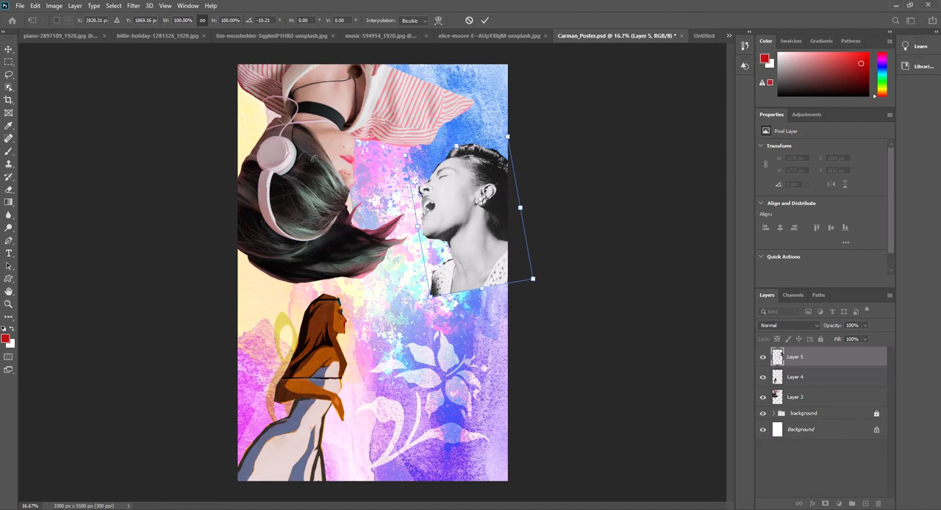
pyautogui.moveTo(517, 135); pyautogui.dragTo(364, 300)
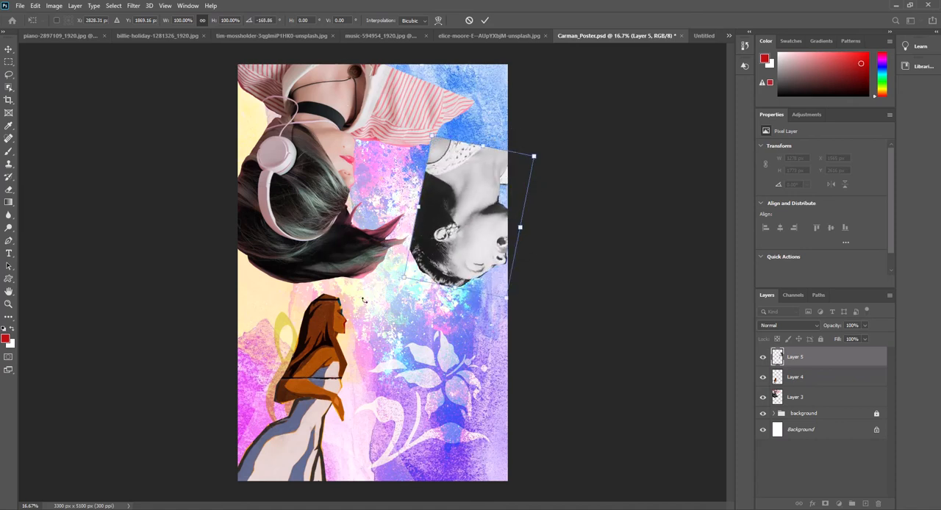
pyautogui.moveTo(479, 222); pyautogui.dragTo(311, 169)
pyautogui.moveTo(366, 100); pyautogui.dragTo(411, 81)
pyautogui.moveTo(311, 166); pyautogui.dragTo(439, 170)
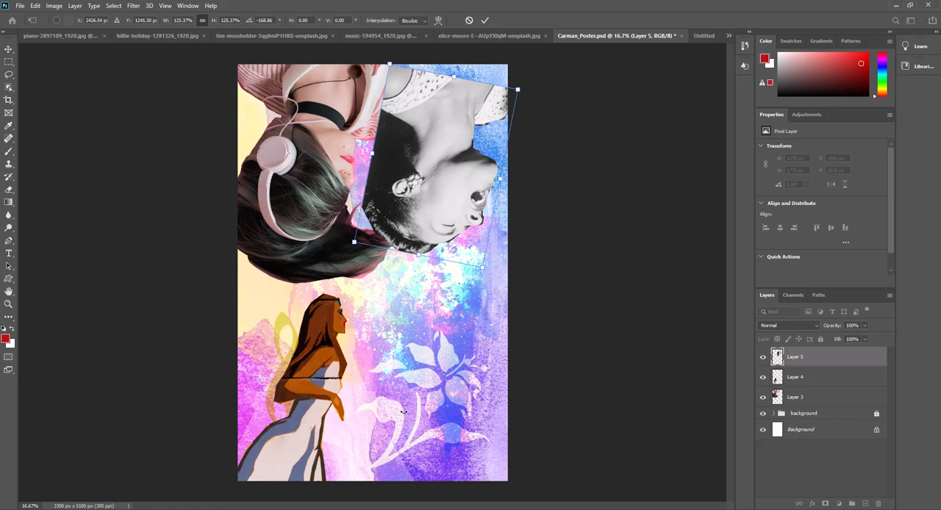
# Examine the reference collages in the Untitled-1 document, including the giraffe, camera, snail and soup-can compositions.
pyautogui.click(703, 35)
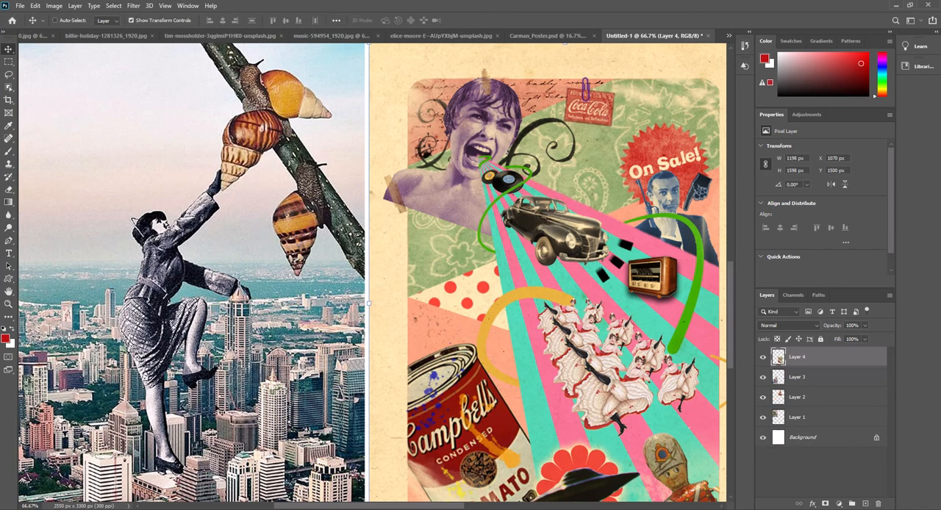
pyautogui.moveTo(355, 174); pyautogui.dragTo(291, 416)
pyautogui.moveTo(422, 336); pyautogui.dragTo(533, 367)
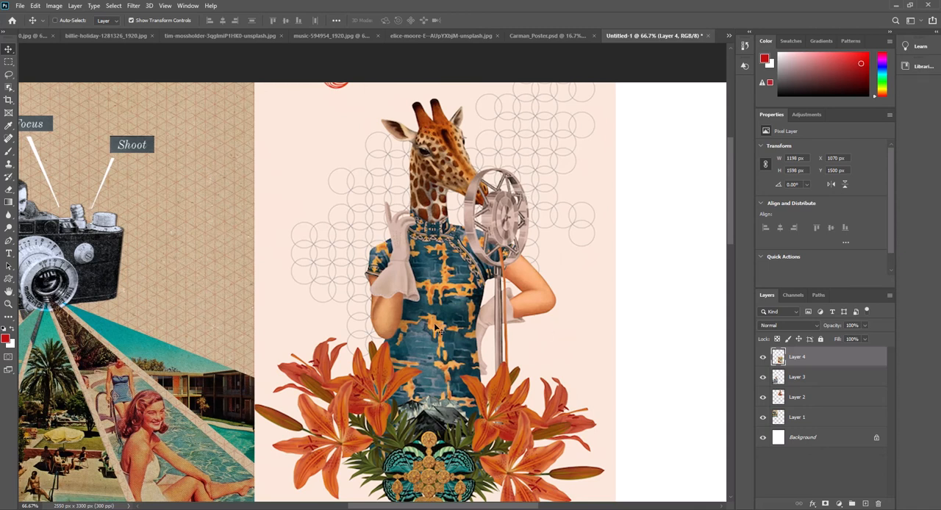
pyautogui.hotkey('ctrl', '-')
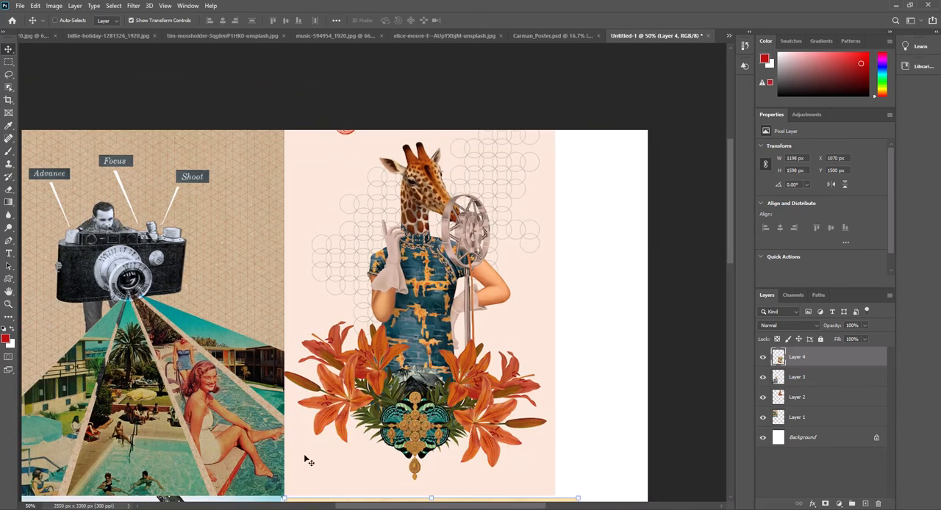
pyautogui.moveTo(177, 199); pyautogui.dragTo(327, 143)
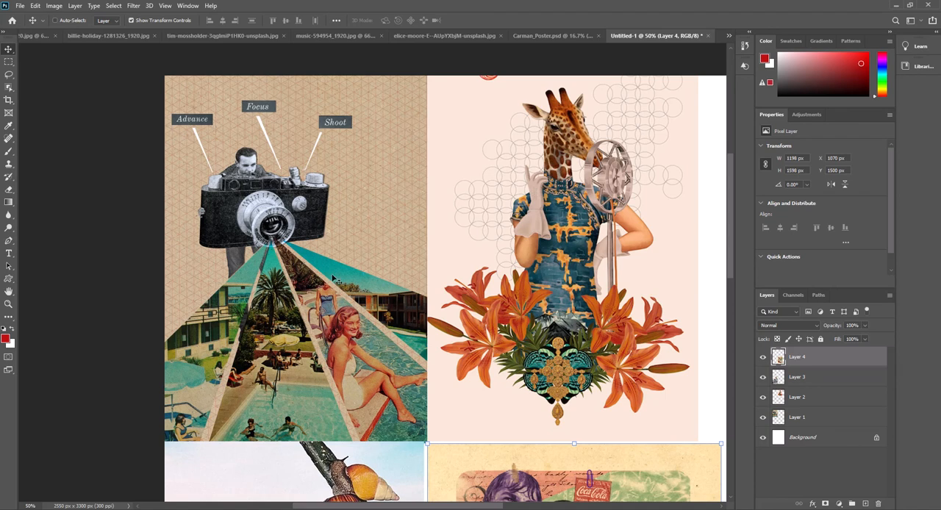
pyautogui.scroll(-10, 360, 441)
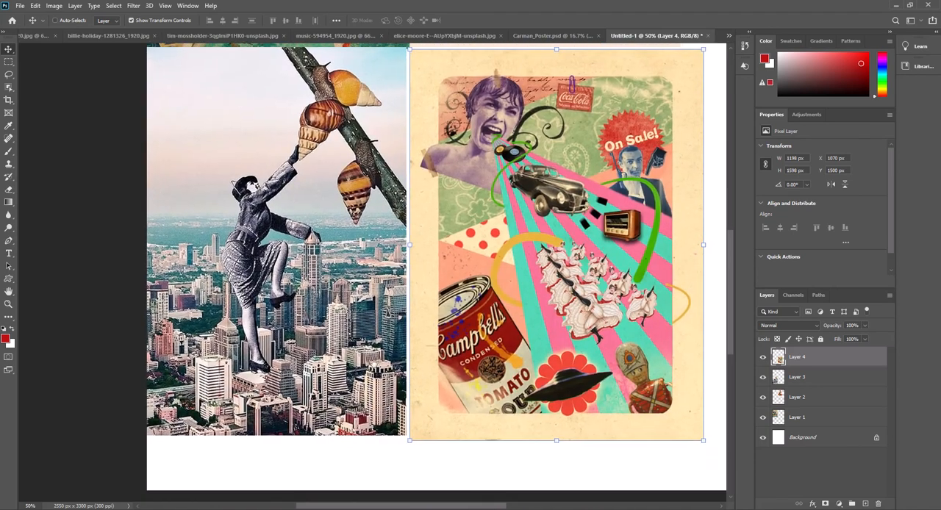